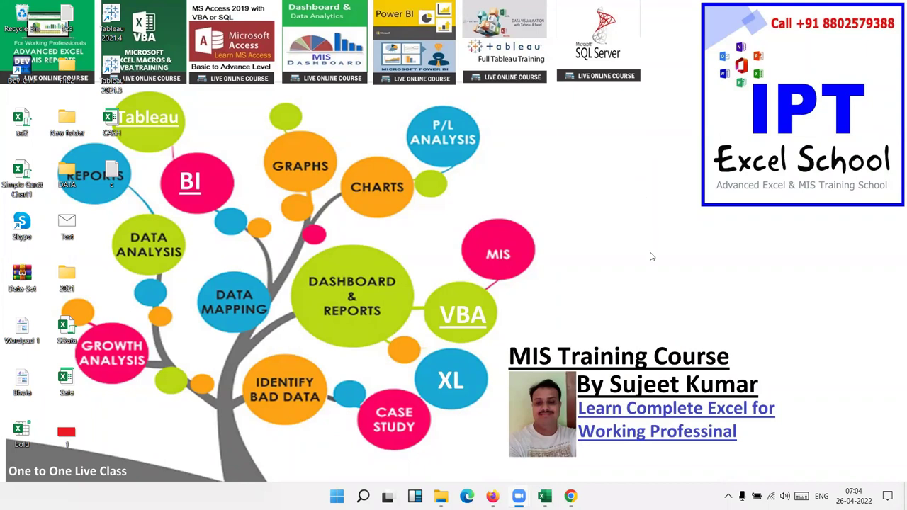
Step: Bring up Chrome from the taskbar and open a fresh new tab
left_click(569, 495)
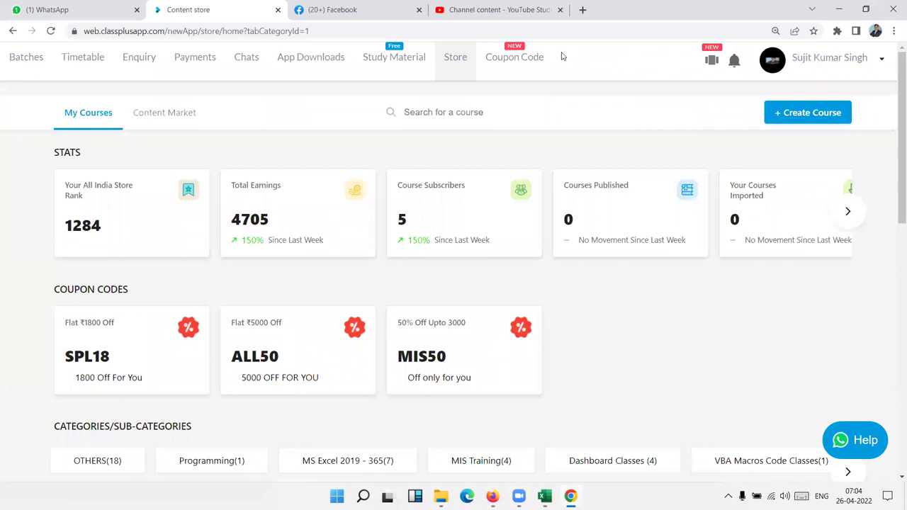
left_click(581, 10)
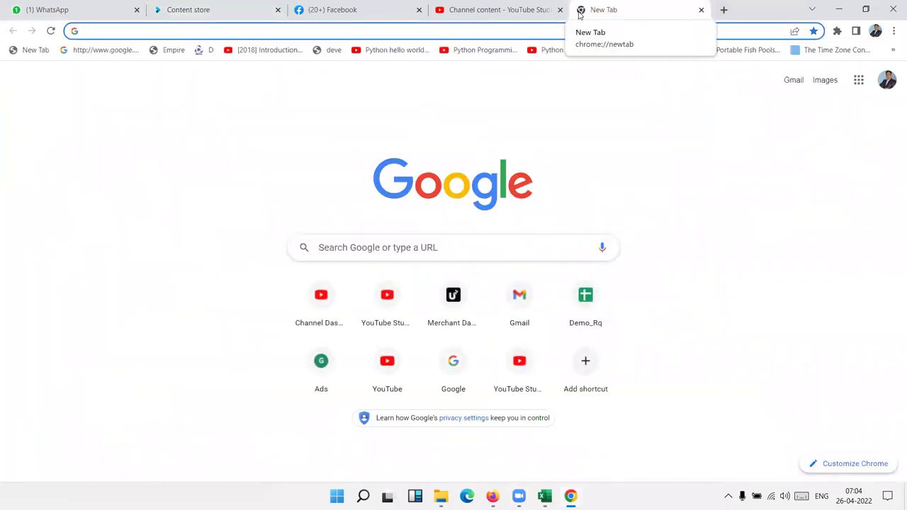
Step: Go to drive.google.com and create a new blank Google Sheets spreadsheet from the New menu
type("dr")
key("Return")
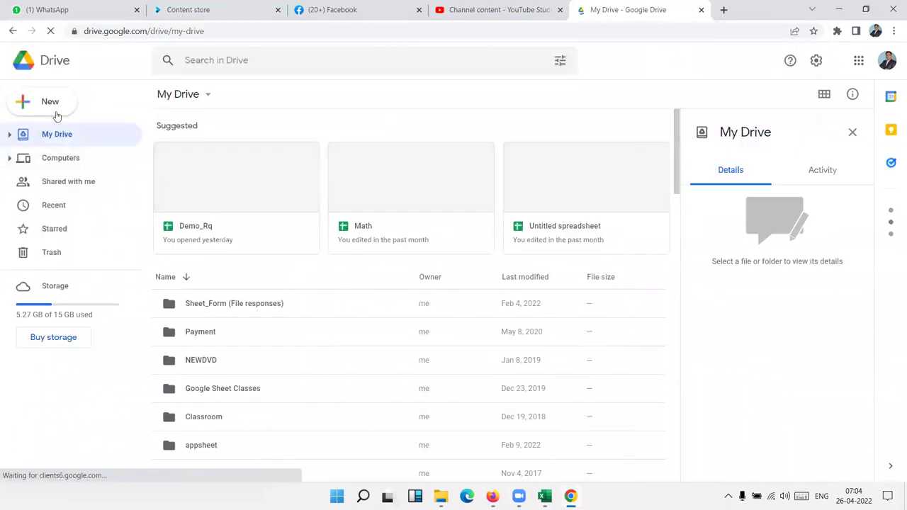
left_click(57, 113)
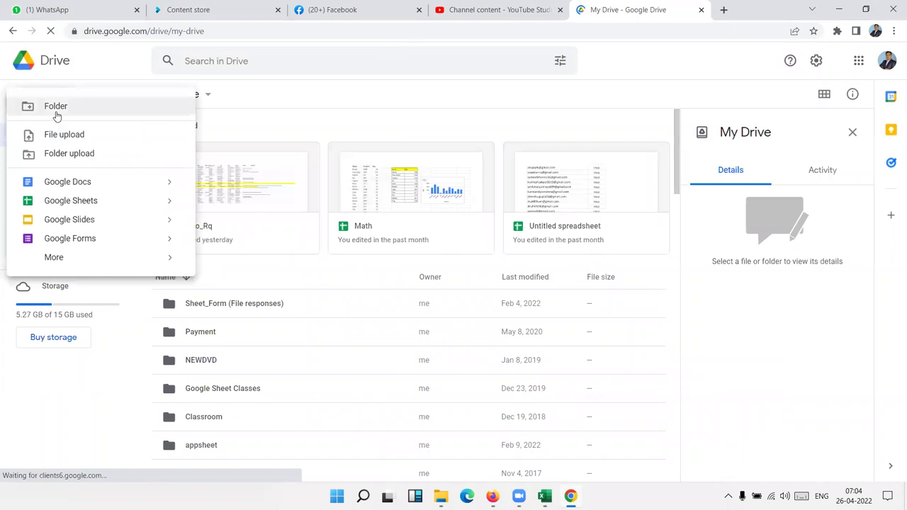
left_click(71, 201)
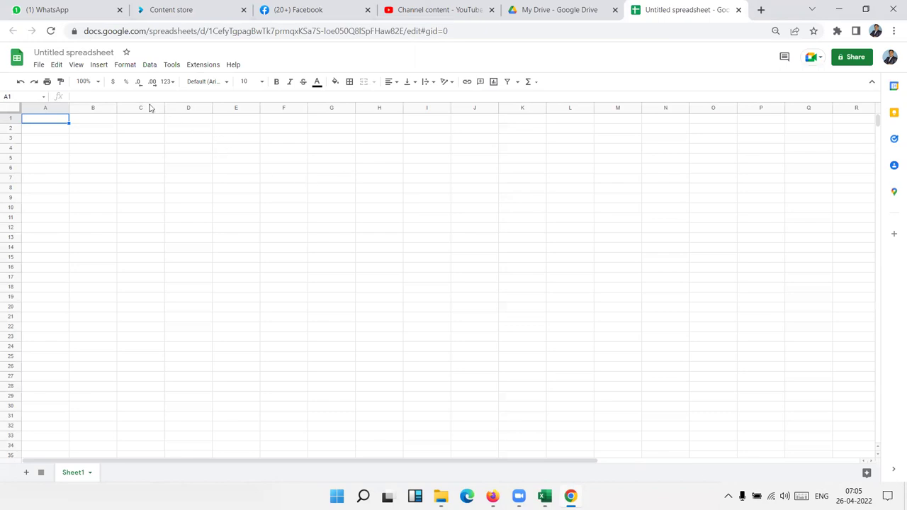
Step: Browse the View and Format menus and click around cells B5, C2, C5 and B3
left_click(71, 66)
mouse_move(127, 66)
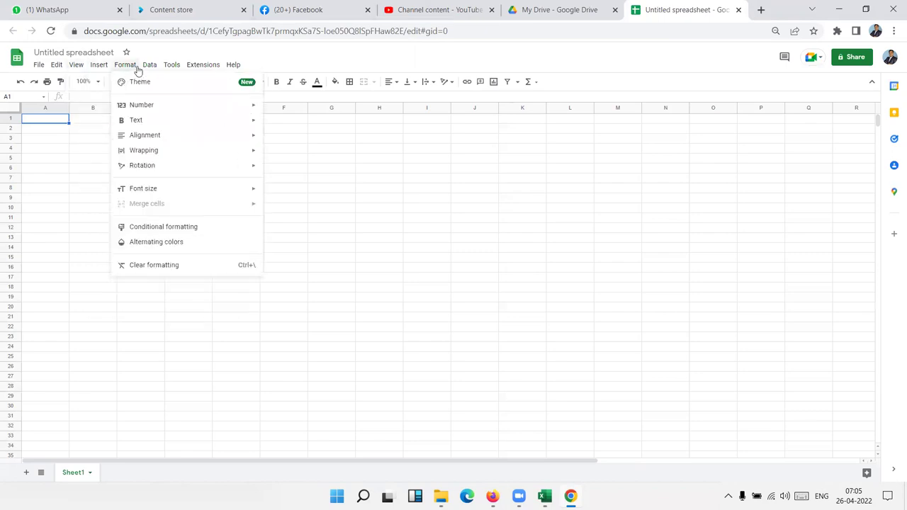
left_click(84, 158)
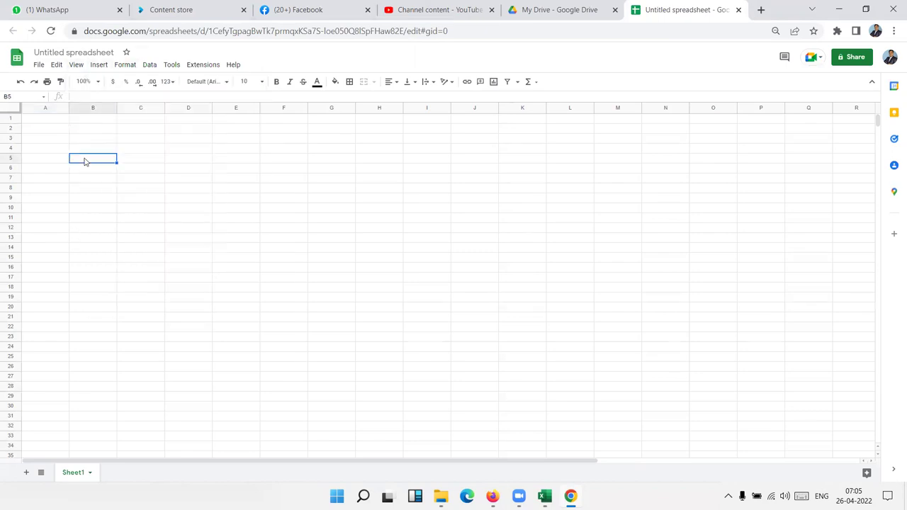
left_click(143, 131)
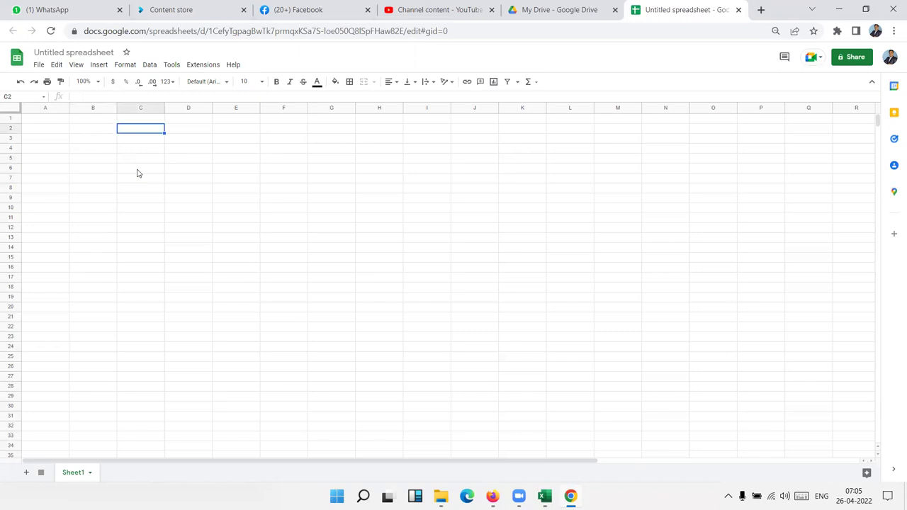
left_click(125, 159)
left_click(105, 138)
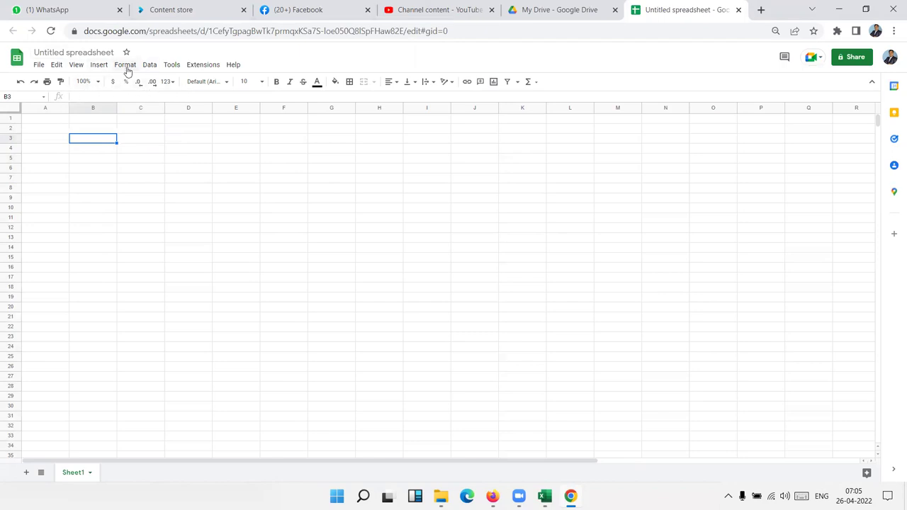
Step: Zoom the sheet to 200% and select cell B3
left_click(76, 67)
left_click(325, 251)
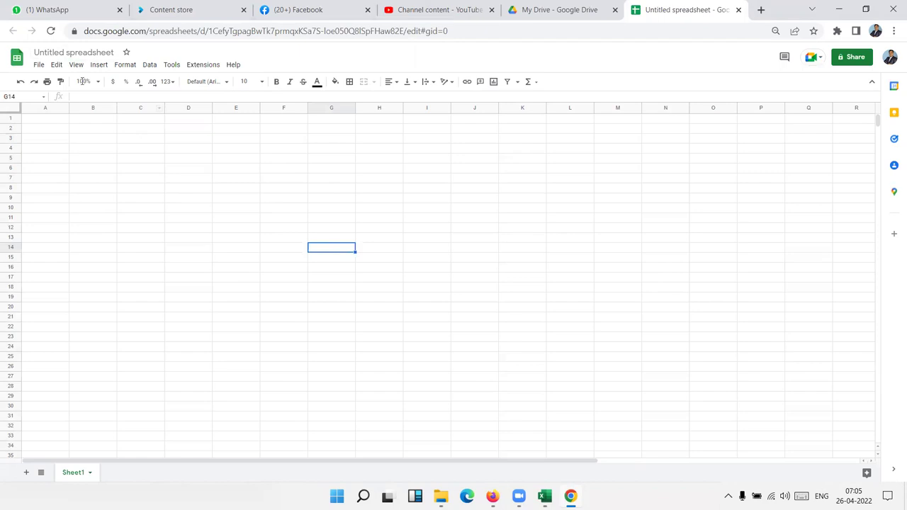
left_click(92, 82)
left_click(93, 191)
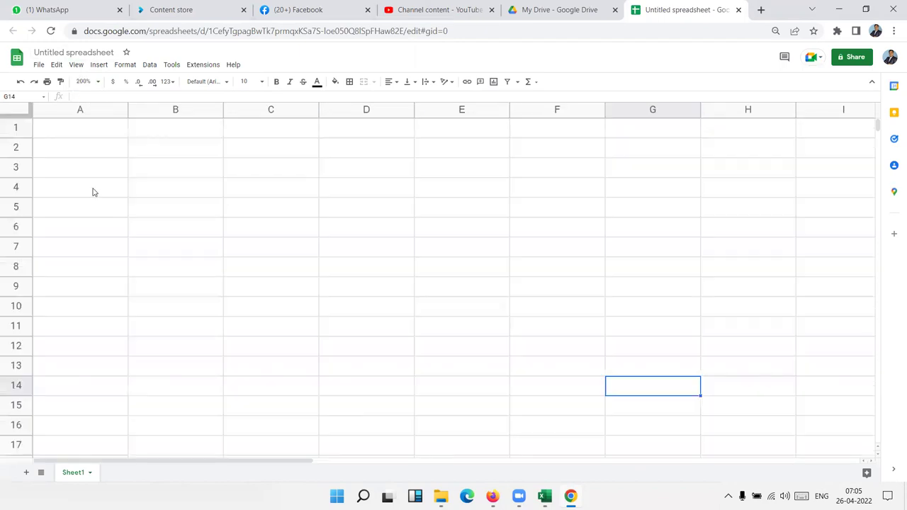
left_click(146, 169)
Step: Enter a person's full name in B3 and write a GOOGLETRANSLATE formula in C3 translating B3 from English to Hindi
type("Sujeet Kumar")
key("Tab")
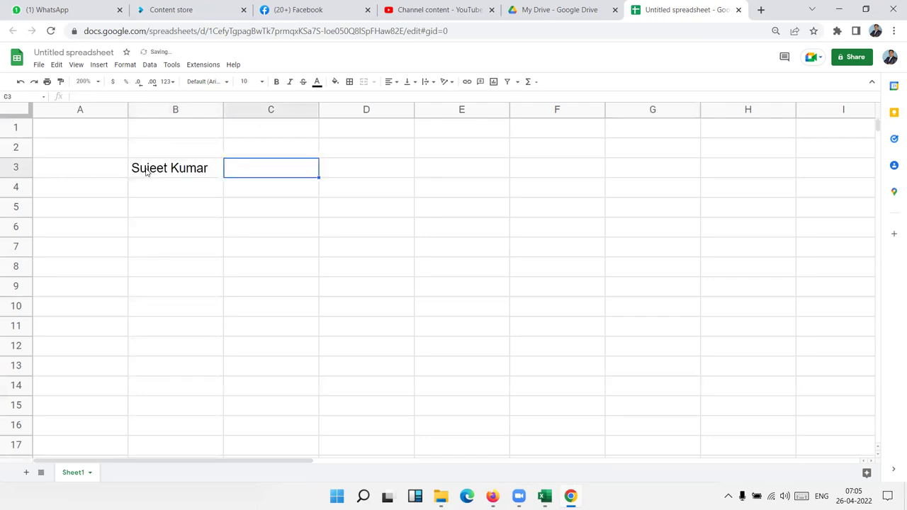
type("=")
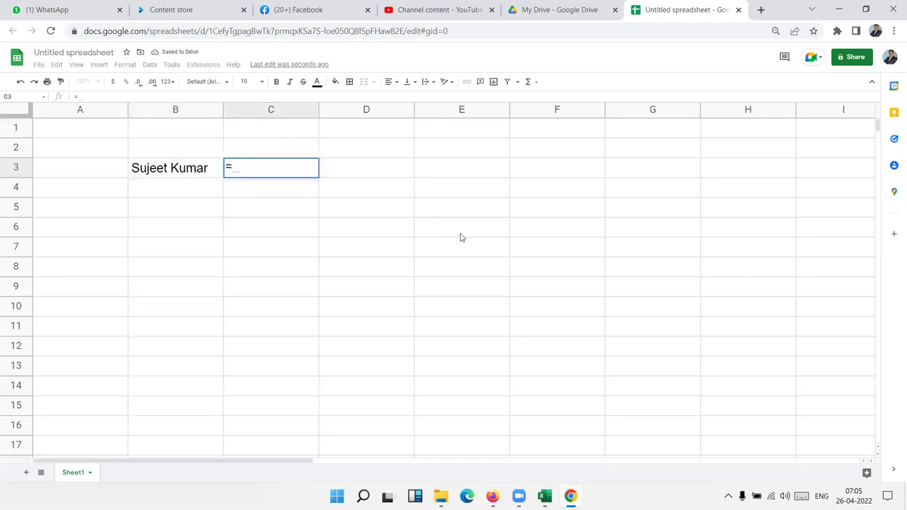
type("goo")
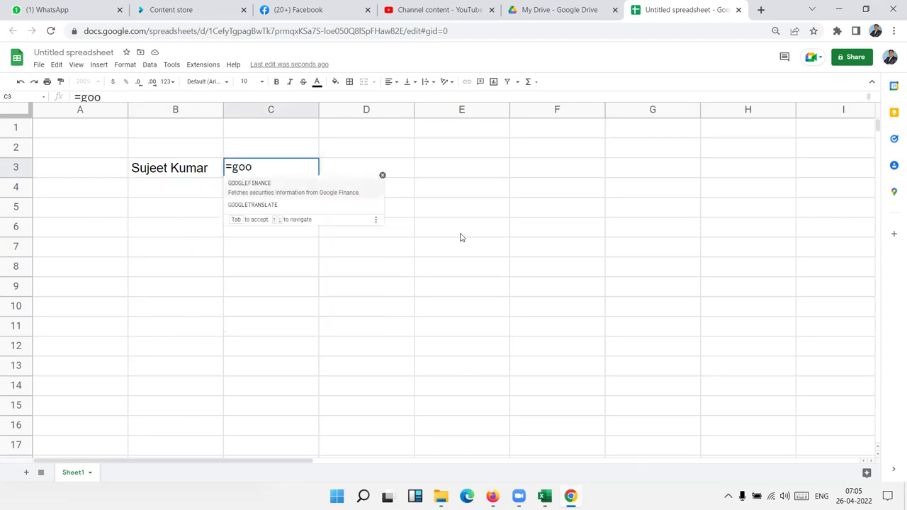
key("Down")
key("Up")
key("Down")
key("Tab")
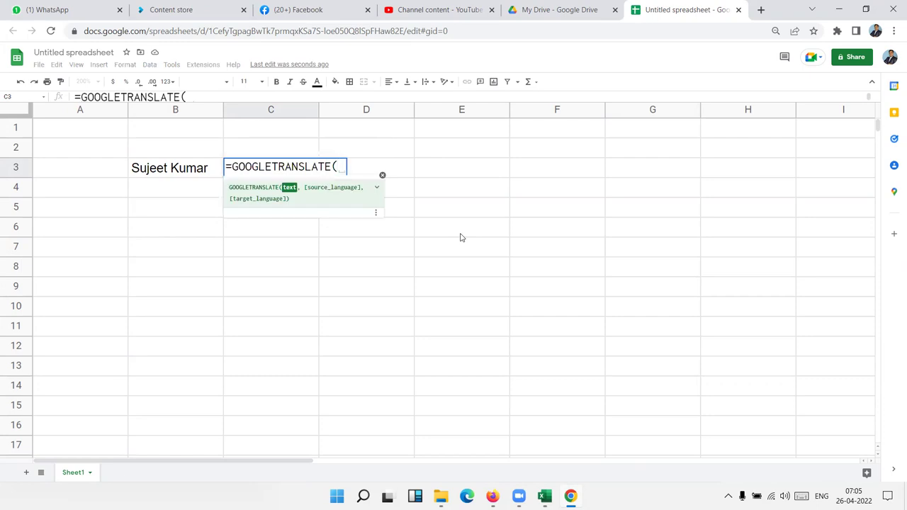
left_click(160, 174)
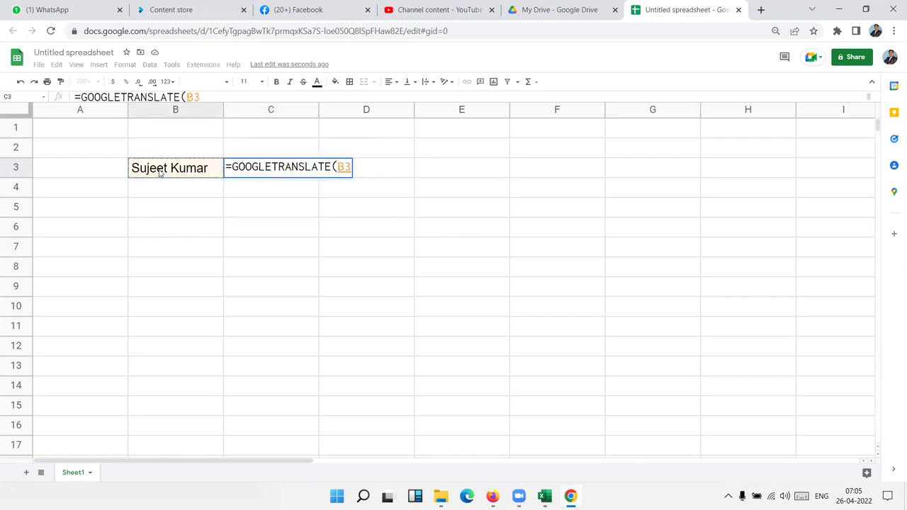
type(",\"en")
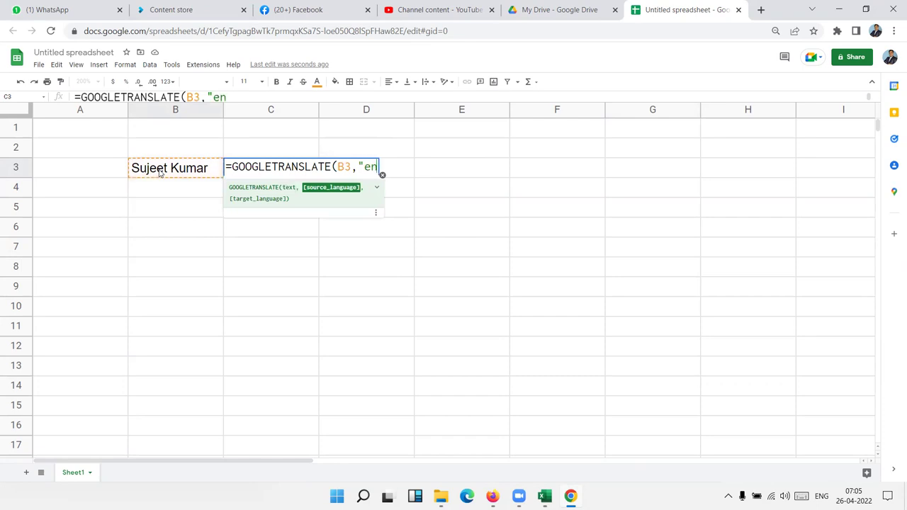
type("\",")
type("\"")
type("hi")
type("\")")
Step: Enter the translation formula in C3 and check the error it shows
key("Return")
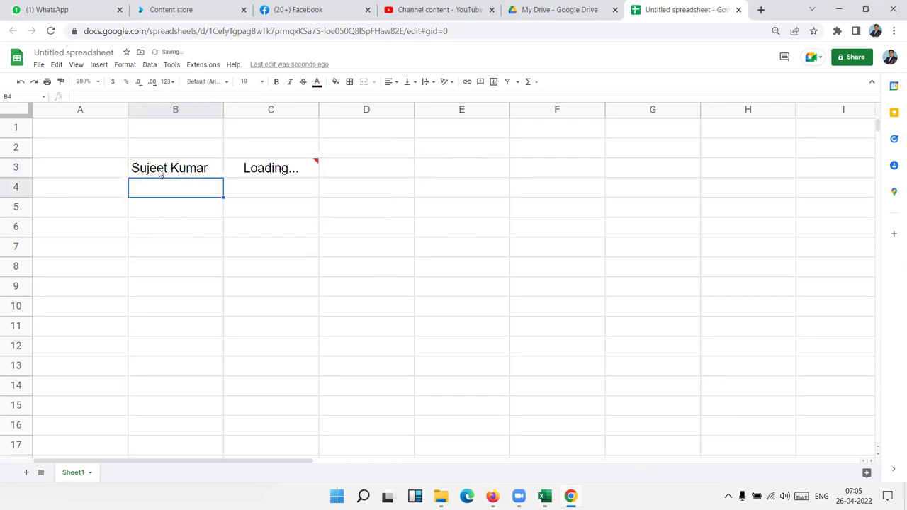
left_click(161, 174)
key("Right")
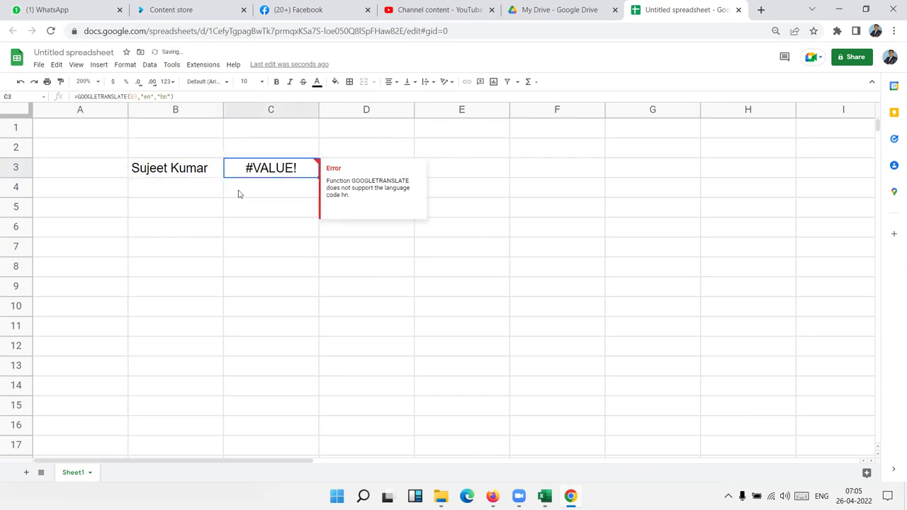
Step: Correct C3's target language code from "hn" to "hi" so B3's name appears in Hindi
double_click(298, 165)
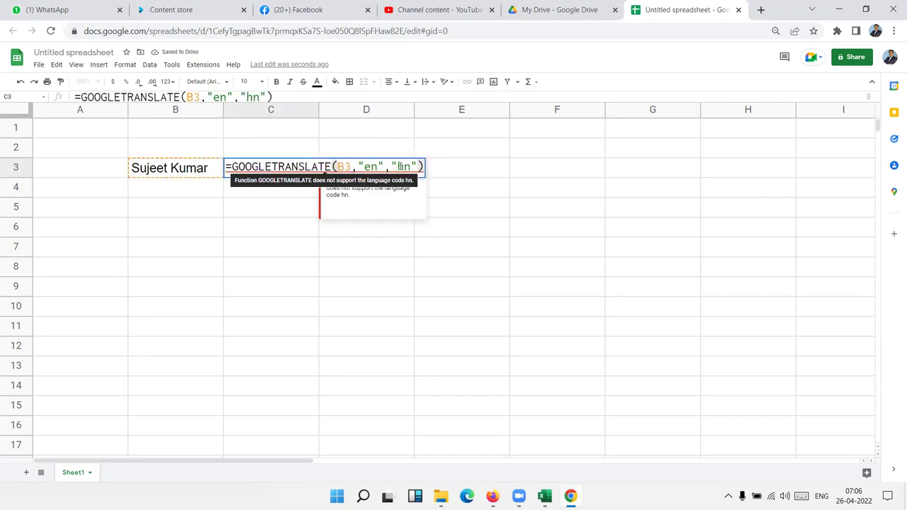
left_click(402, 167)
key("BackSpace")
type("i")
key("Return")
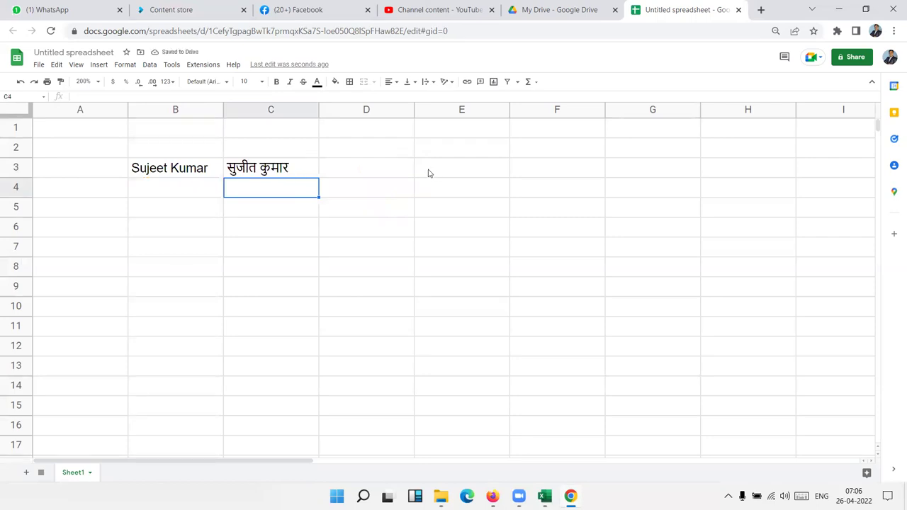
left_click(266, 167)
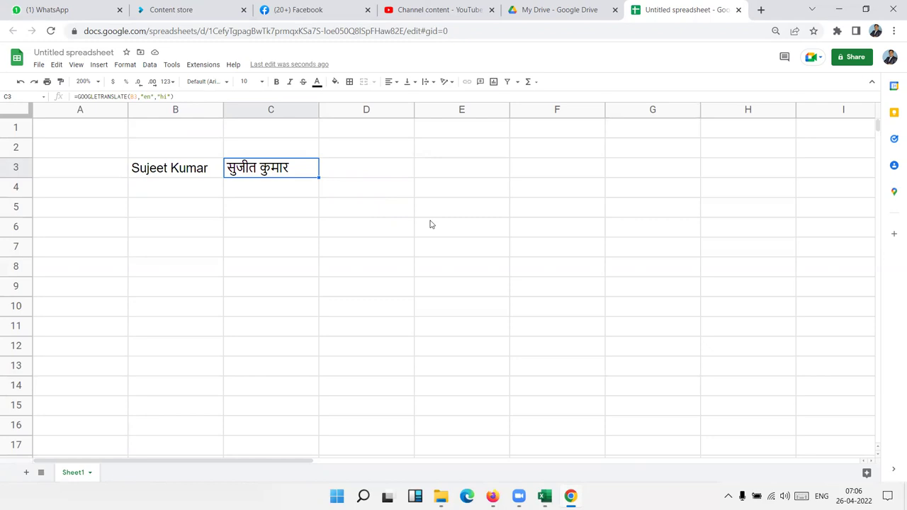
mouse_move(518, 496)
Step: Open the EXCEL MIS TRAINING app page on Google Play in a new tab
left_click(761, 10)
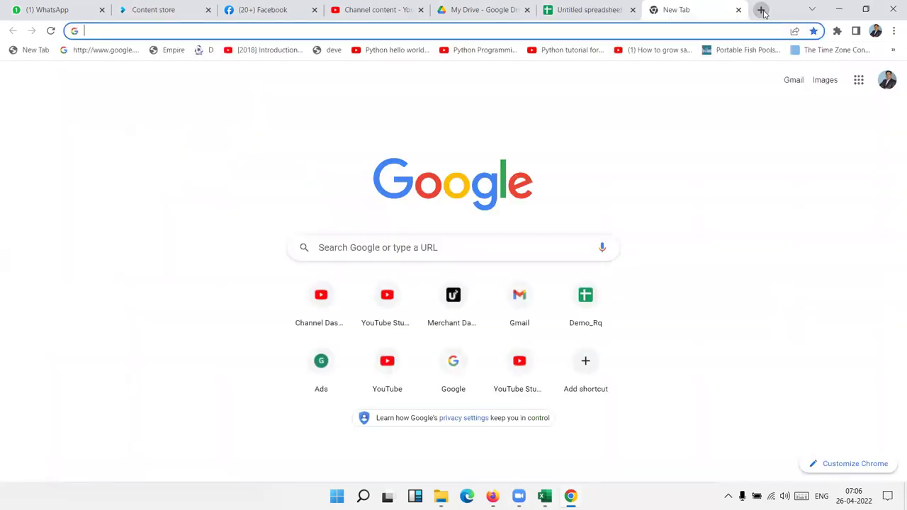
type("pl")
key("Return")
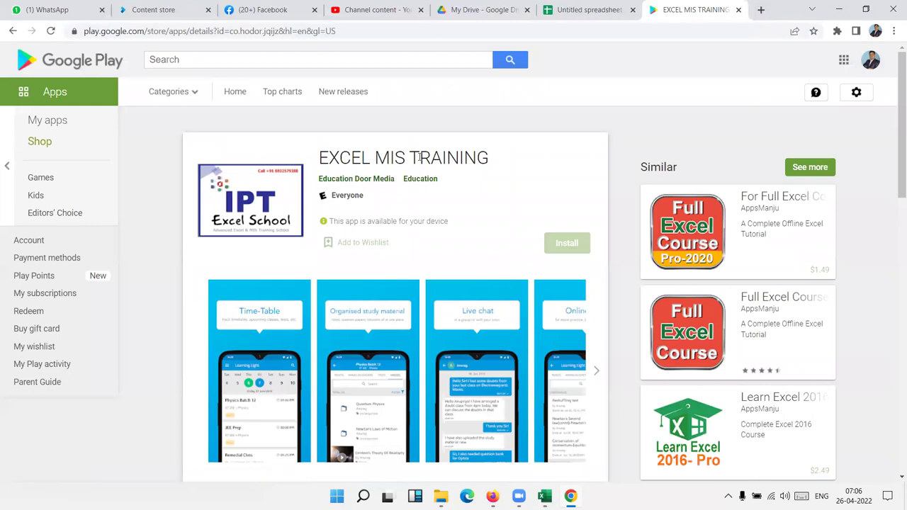
double_click(419, 157)
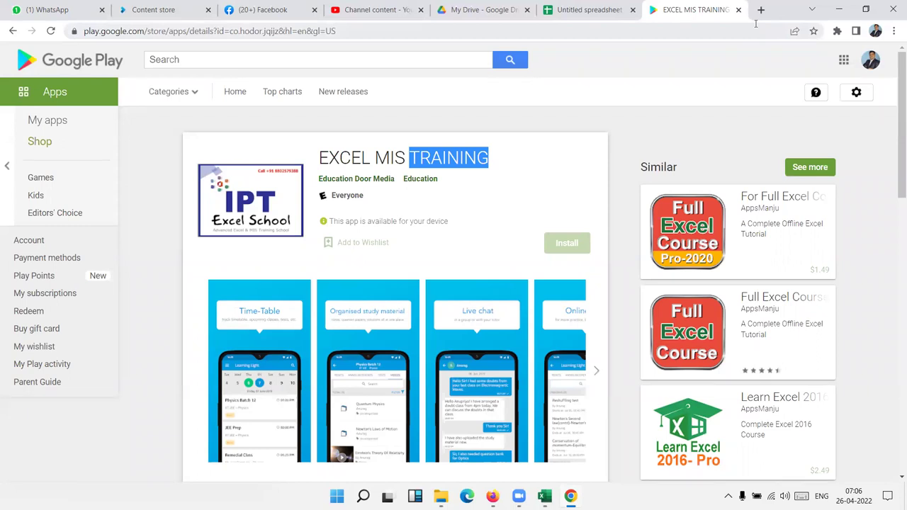
Step: Load the iptindia.com IPT Excel School website in another new tab
left_click(761, 10)
type("ip")
key("Return")
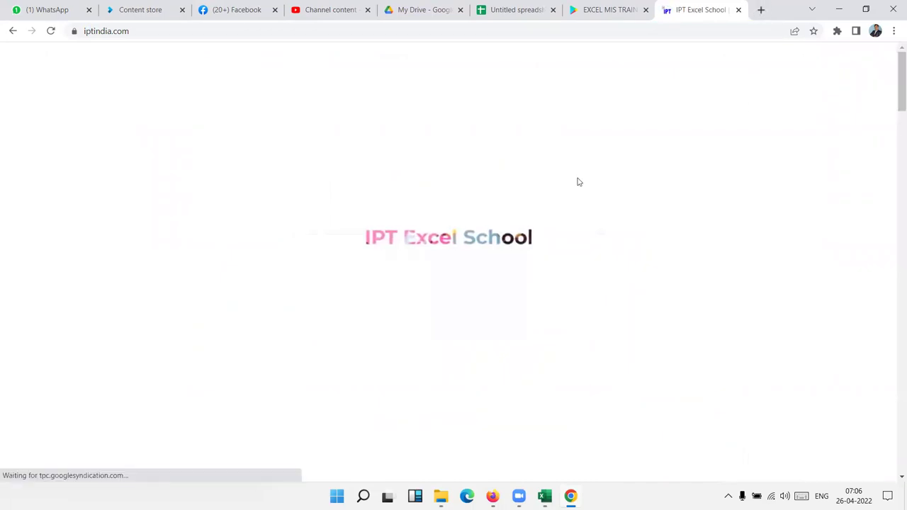
Step: Open the Video Class section on iptindia.com and dismiss the ad to reach the Batches page
scroll(100, 359, "down", 3)
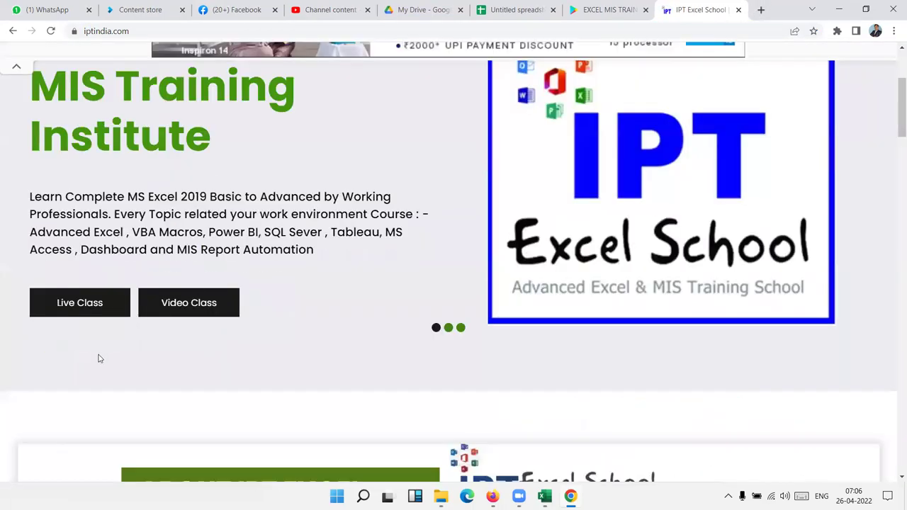
left_click(157, 306)
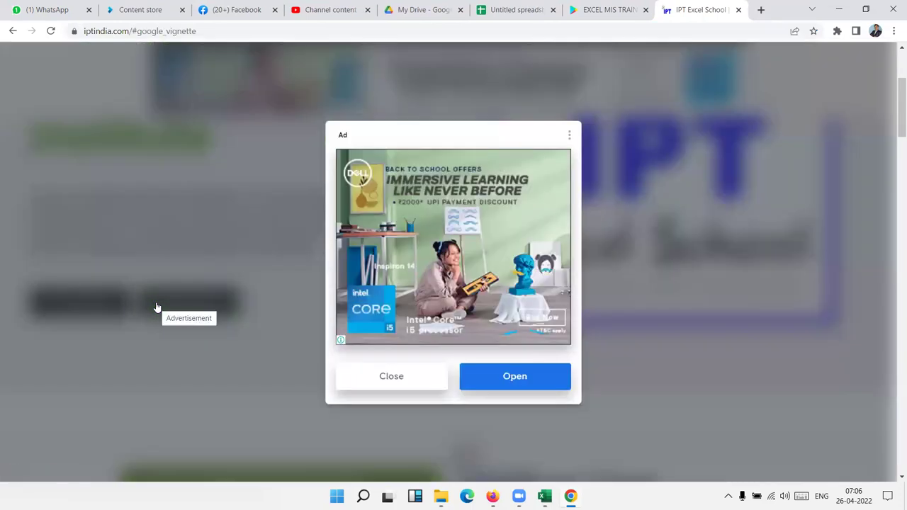
left_click(417, 383)
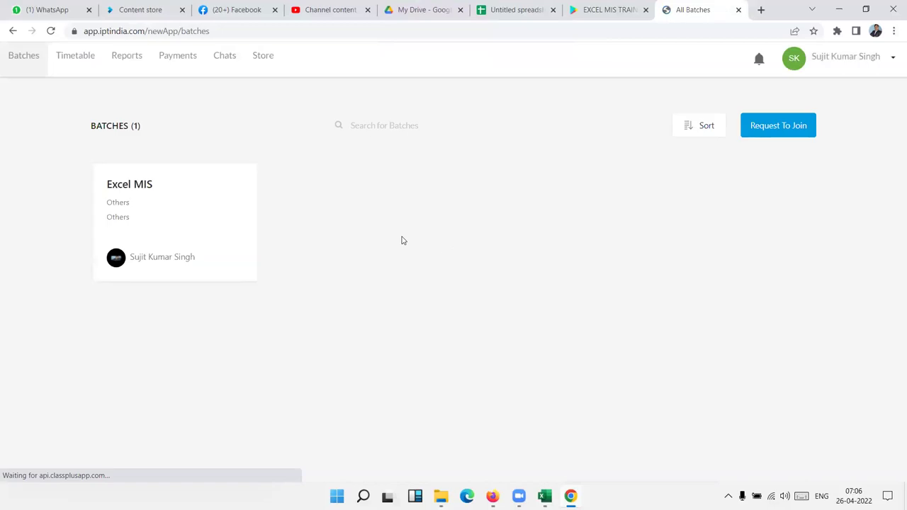
Step: Open the Google Sheets Essential Training course from the Store and note its 75 videos and 24 files
left_click(271, 57)
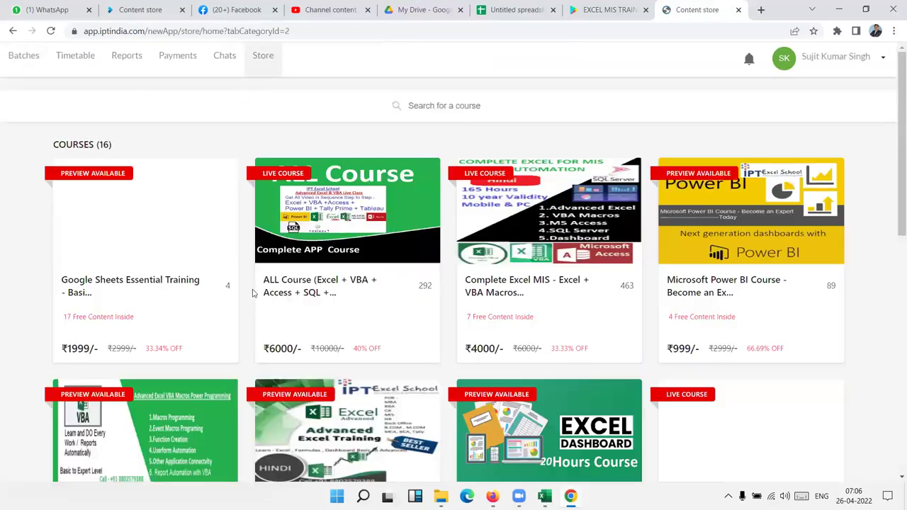
left_click(157, 240)
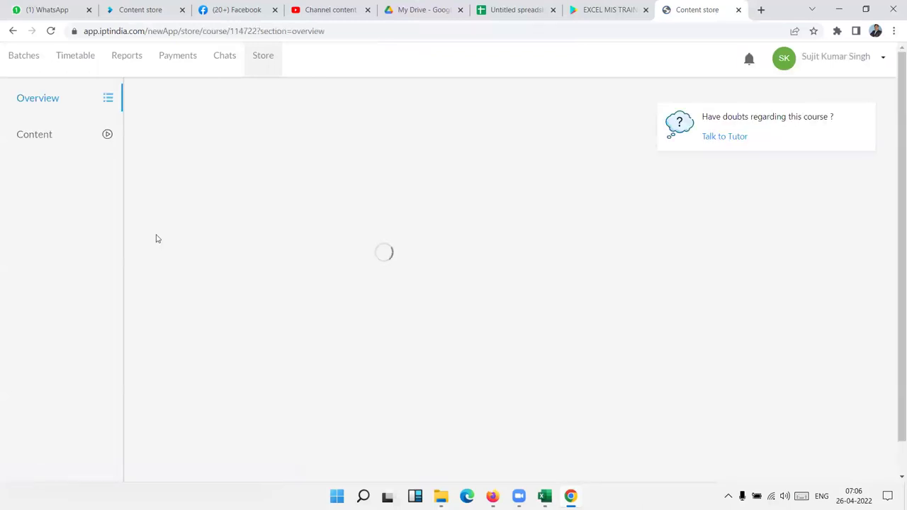
scroll(118, 237, "down", 3)
scroll(183, 236, "down", 1)
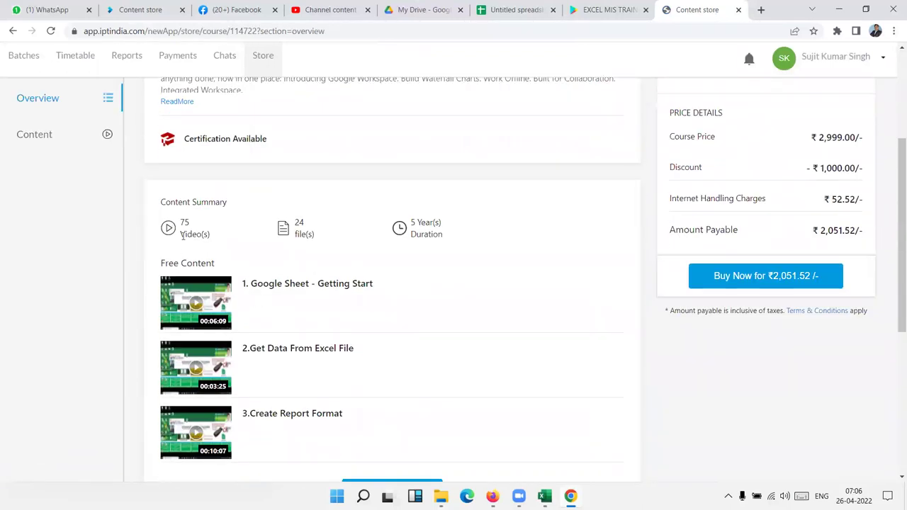
double_click(183, 224)
double_click(298, 223)
scroll(443, 230, "down", 3)
Step: Show the course's Content list and scroll through it
left_click(55, 147)
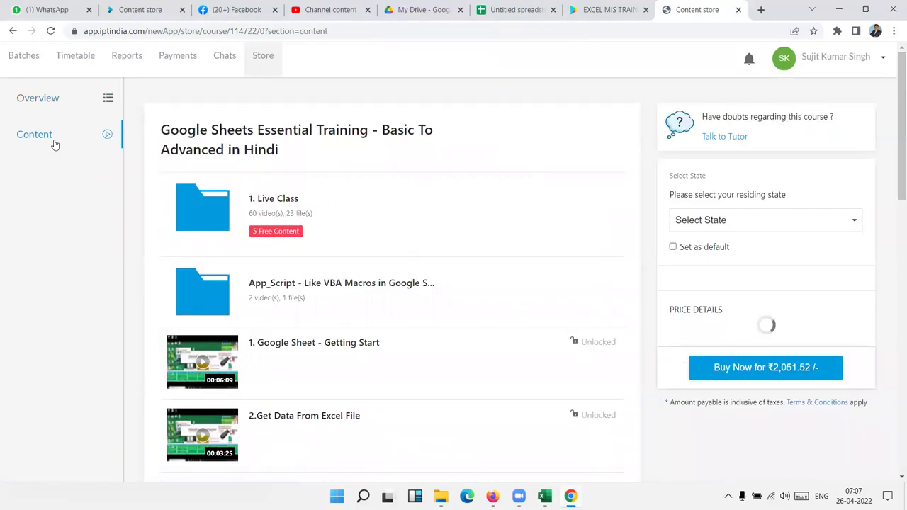
scroll(219, 271, "down", 10)
scroll(220, 273, "up", 5)
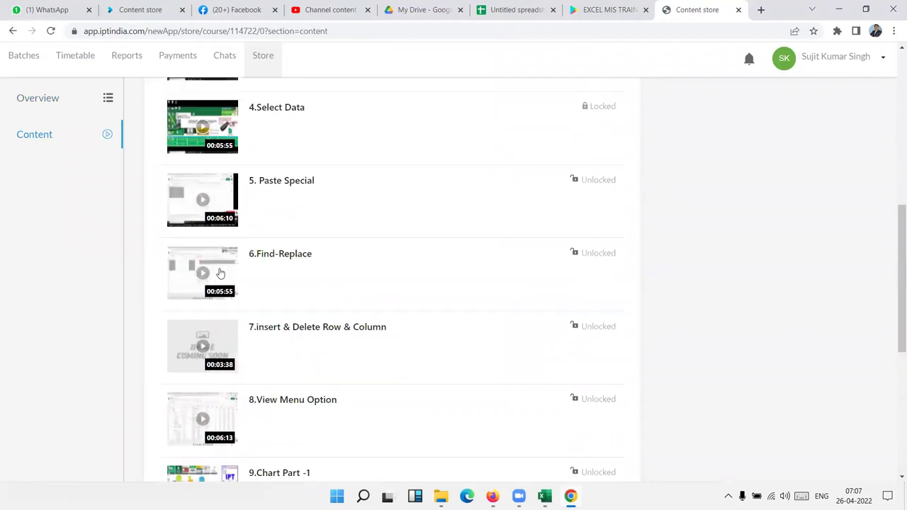
scroll(219, 273, "up", 4)
scroll(220, 273, "up", 2)
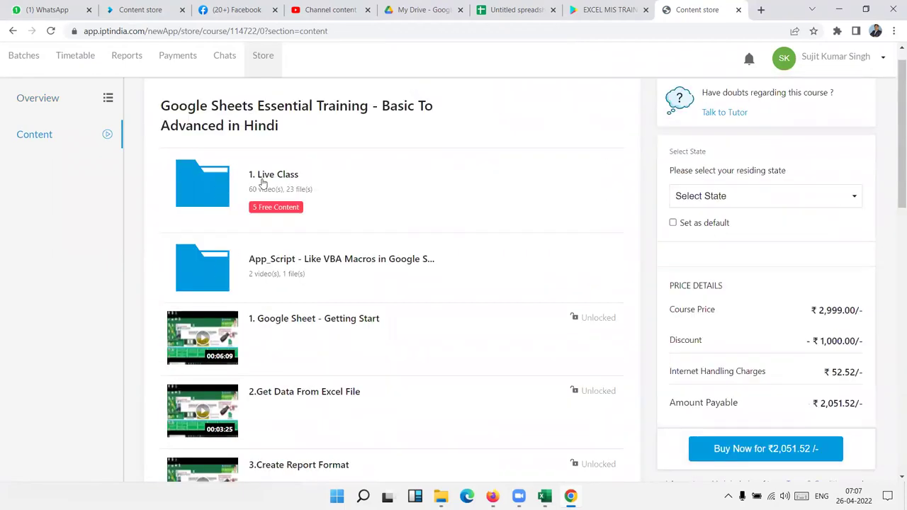
Step: Open the 1. Live Class folder and try the locked Pivot Table sample, Test.zip and solved test files
left_click(202, 192)
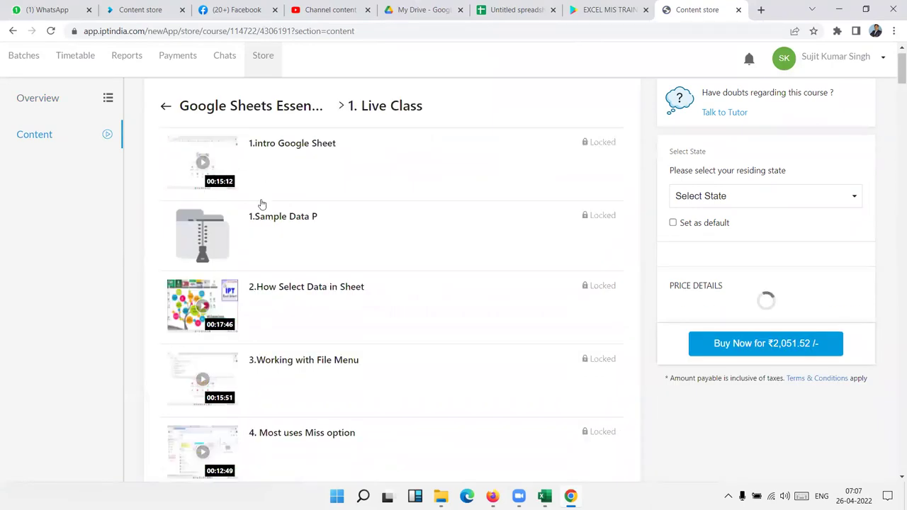
scroll(253, 257, "down", 3)
scroll(196, 287, "down", 5)
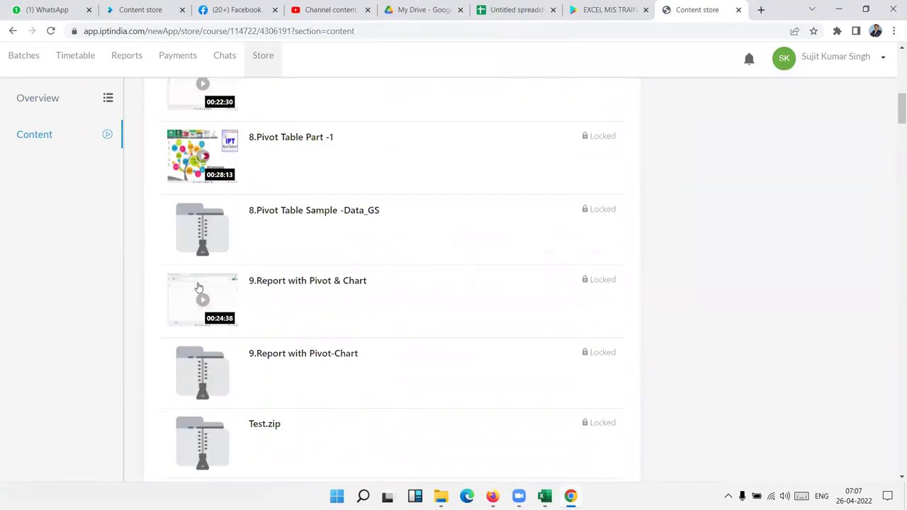
left_click(219, 243)
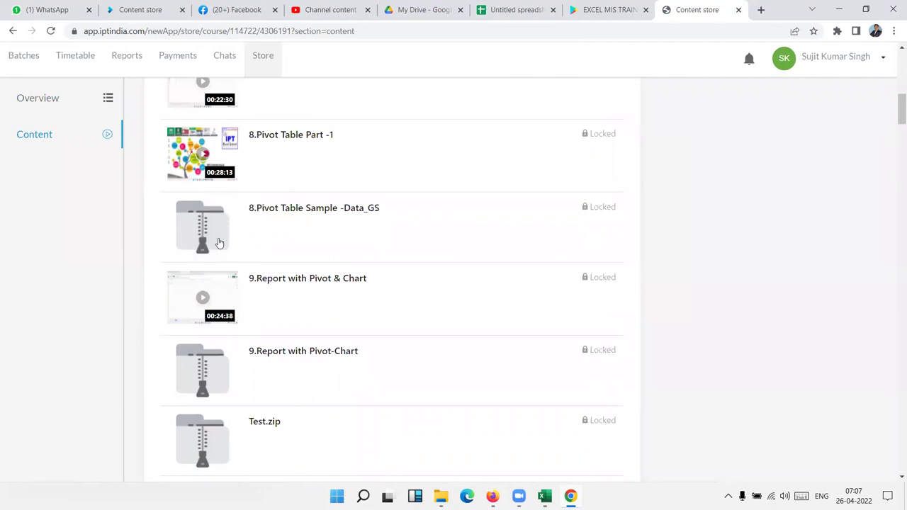
scroll(215, 361, "down", 3)
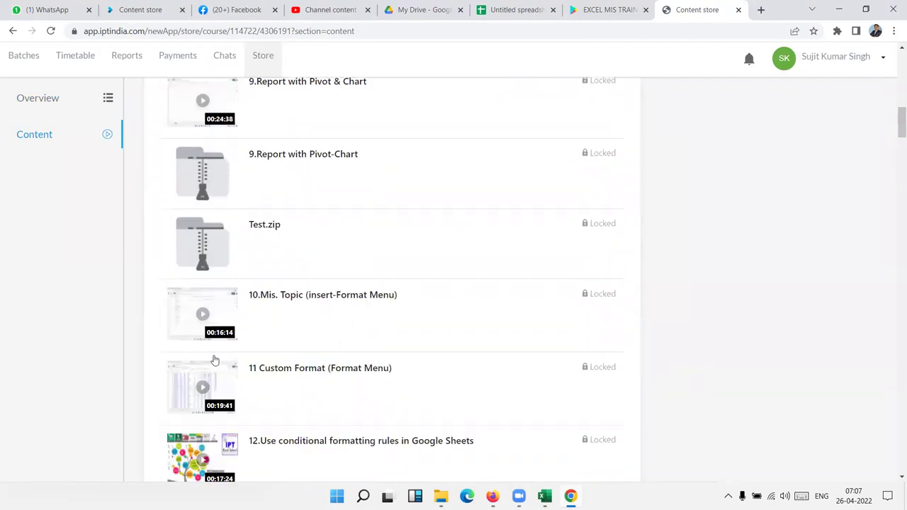
left_click(218, 260)
scroll(219, 265, "down", 4)
scroll(219, 264, "down", 4)
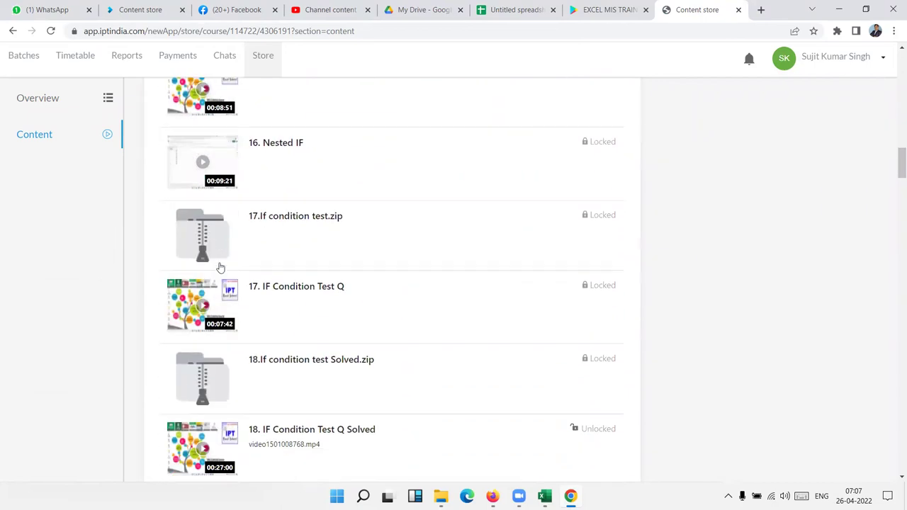
left_click(202, 386)
Step: Try the locked IF Condition test items, scroll back to the top, and minimize Chrome
left_click(197, 224)
left_click(223, 328)
left_click(219, 375)
left_click(210, 448)
scroll(284, 281, "up", 6)
scroll(284, 281, "up", 5)
scroll(284, 281, "up", 3)
scroll(284, 281, "up", 4)
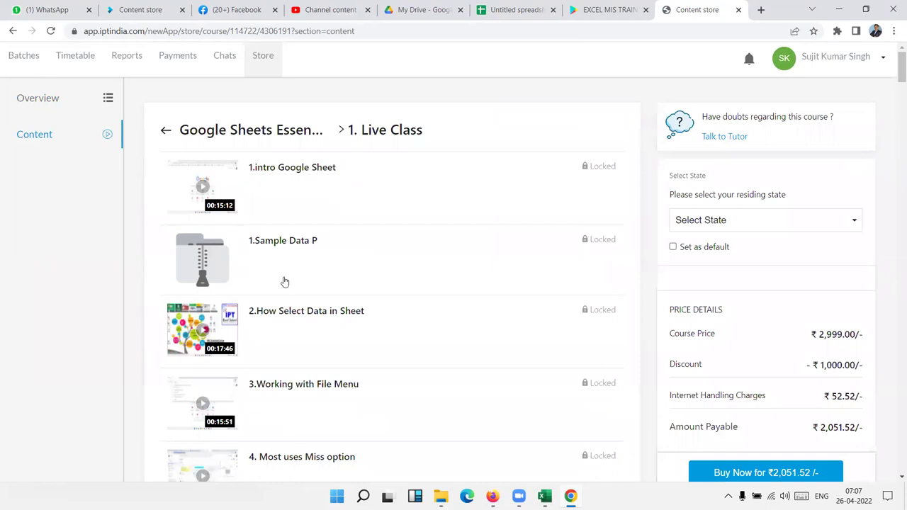
left_click(841, 9)
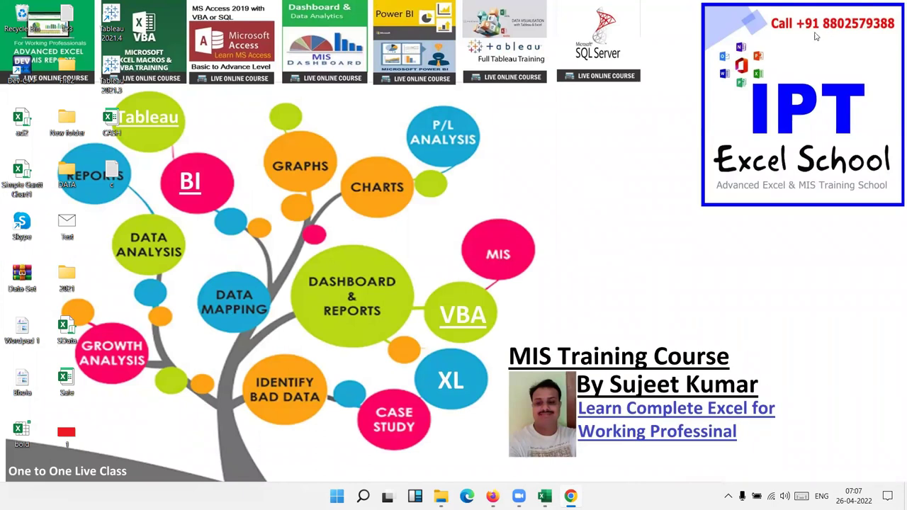
Step: Restore Chrome, switch to the EXCEL MIS TRAINING Google Play tab, and minimize it again
mouse_move(574, 493)
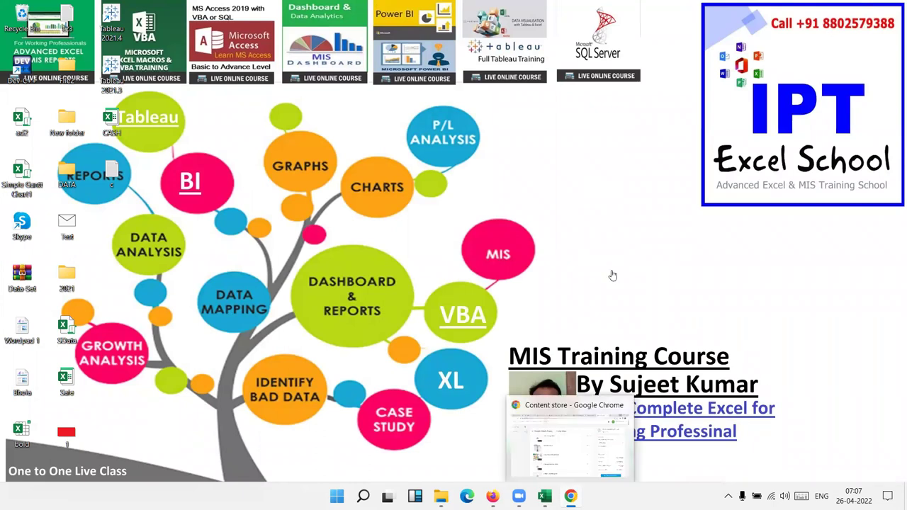
left_click(570, 439)
left_click(609, 10)
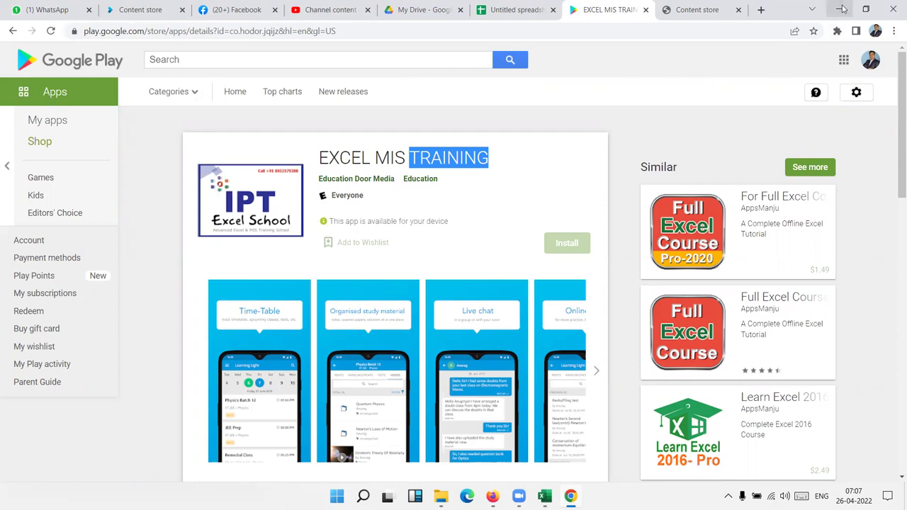
left_click(842, 8)
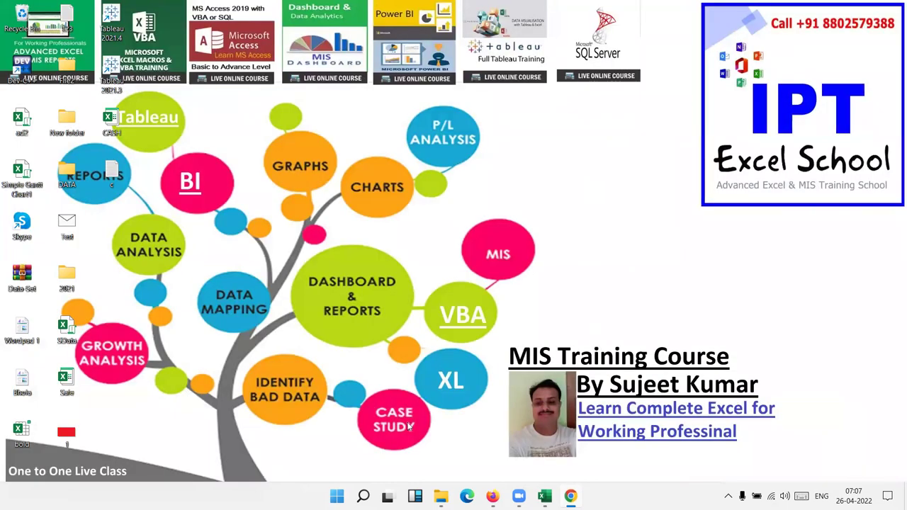